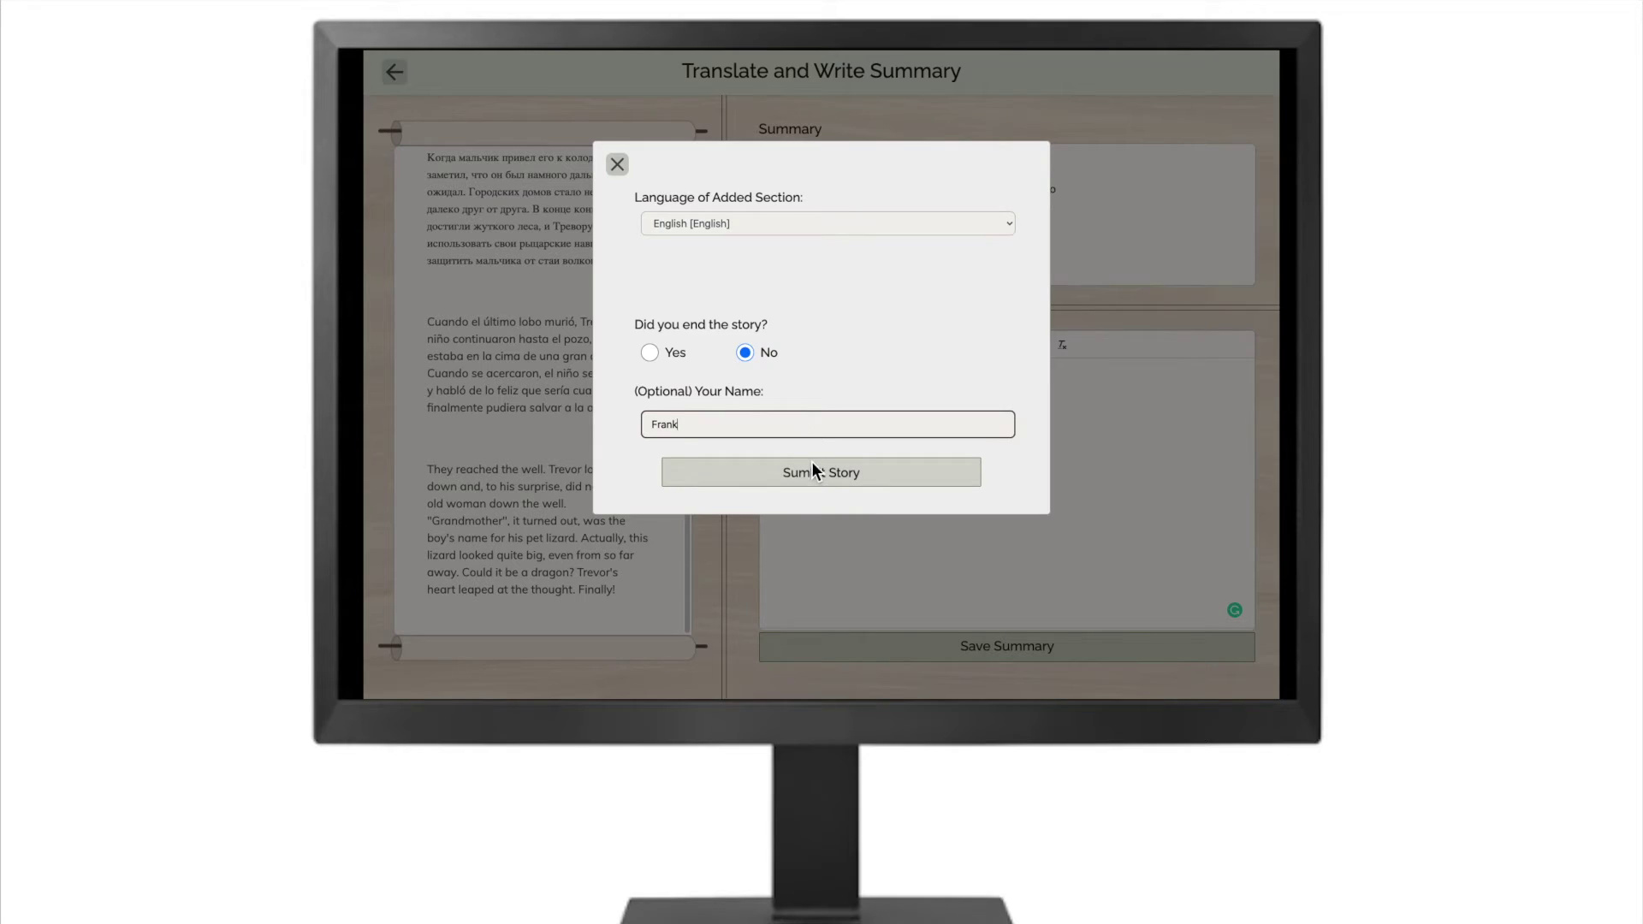
Submit the new section so the English, German, Russian, Spanish and French story shows on the Story Summary.
{"action": "left_click", "coordinate": [815, 473]}
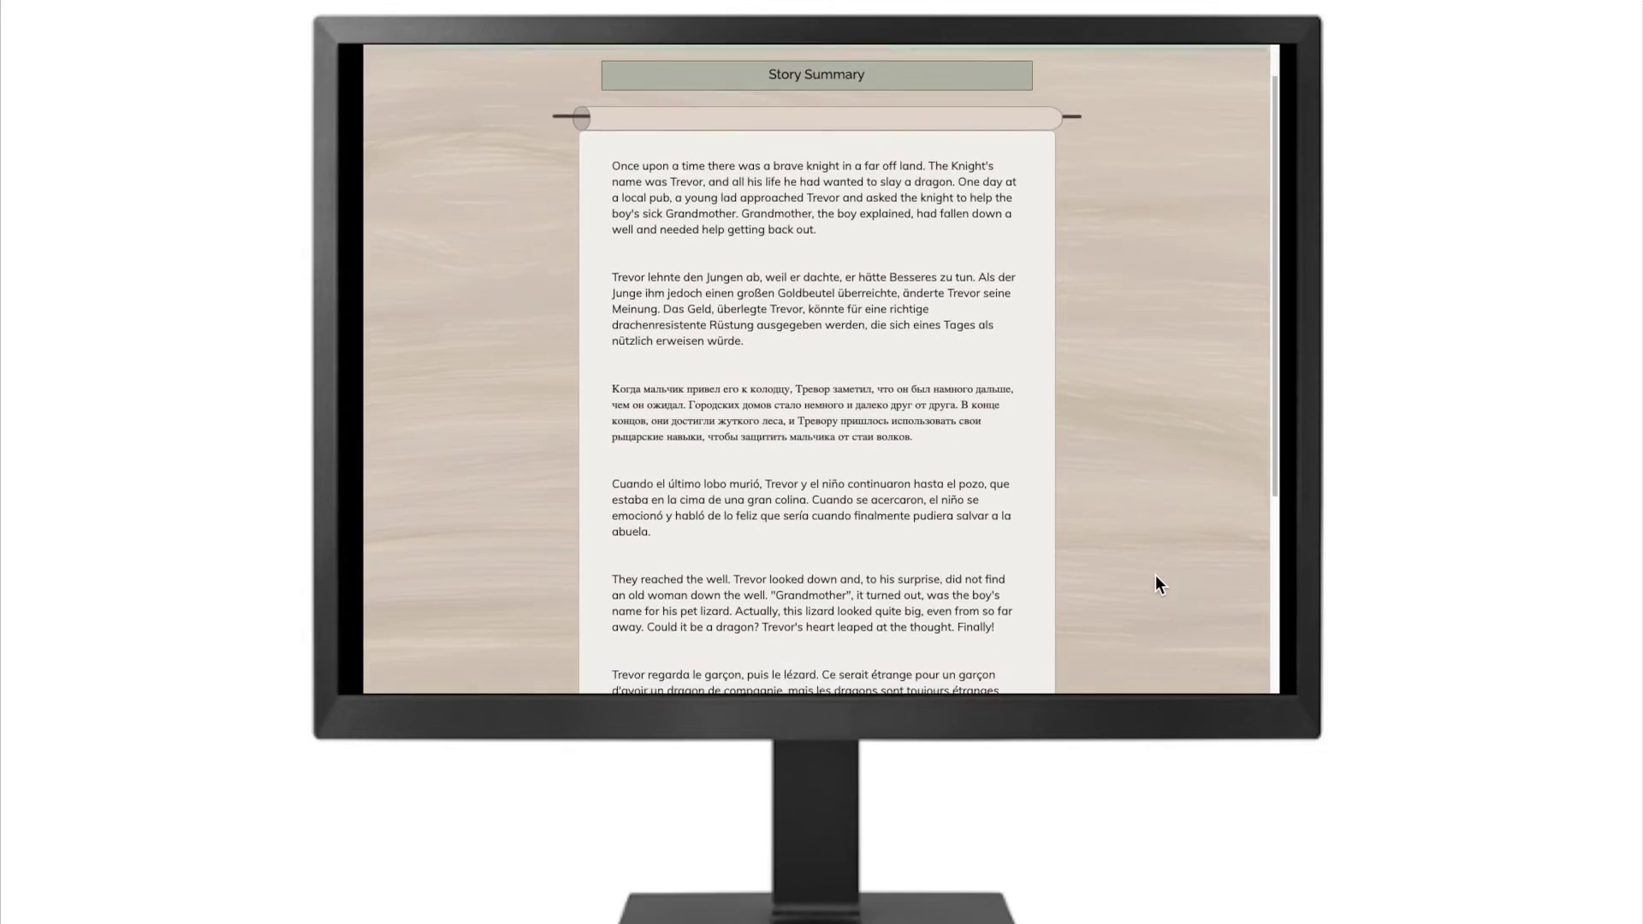
{"action": "scroll", "coordinate": [1156, 576], "scroll_direction": "down", "scroll_amount": 3}
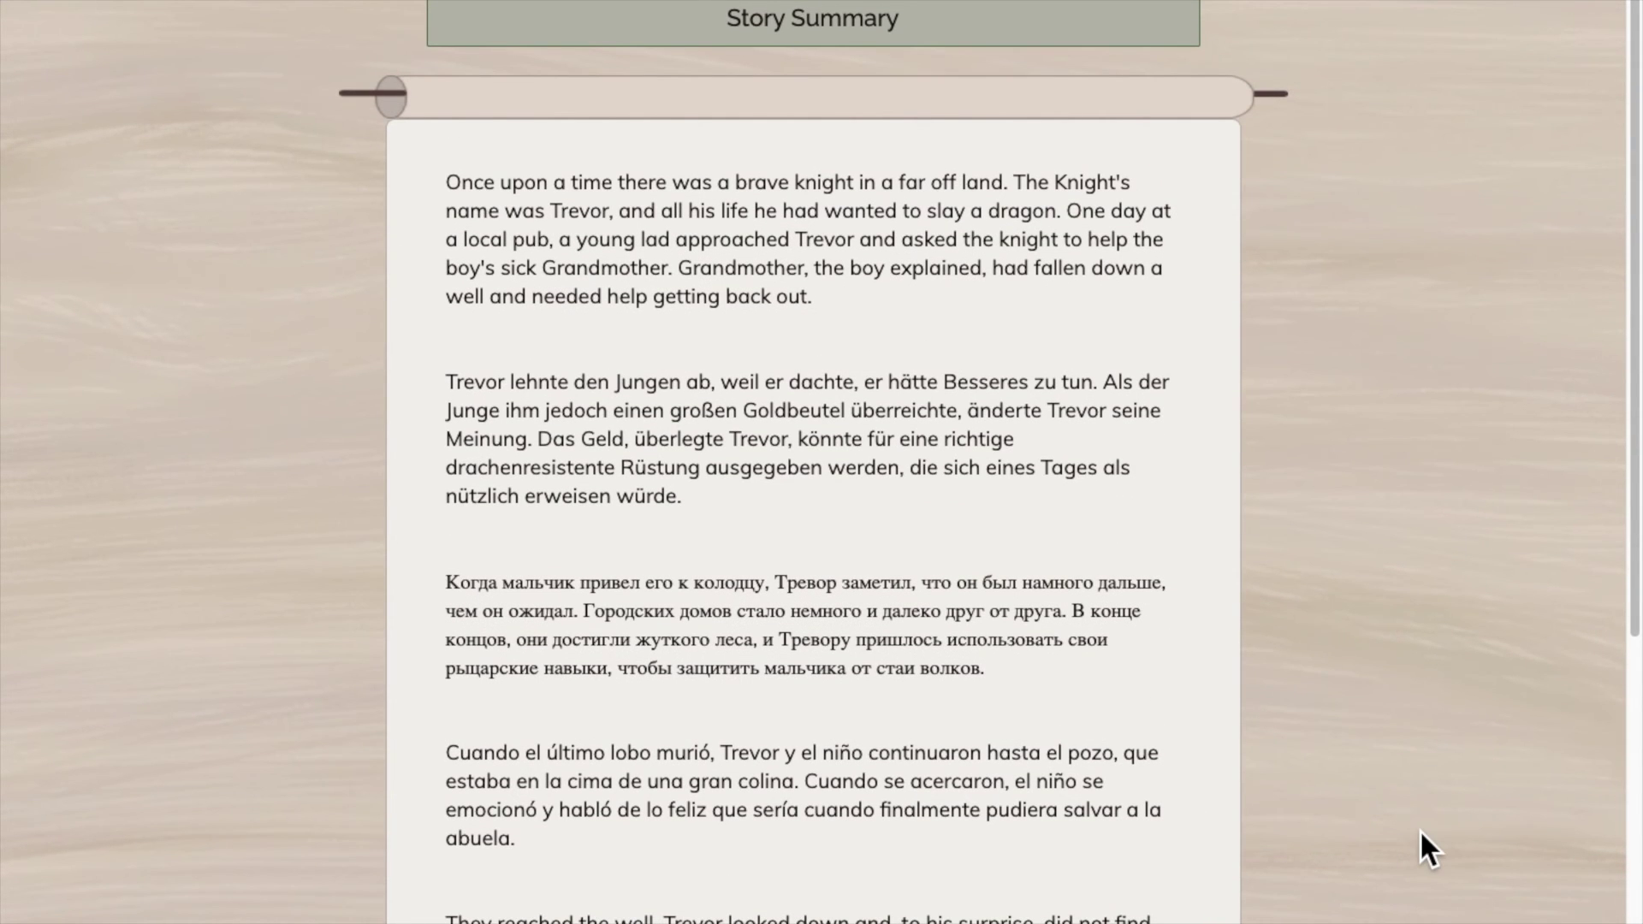
{"action": "scroll", "coordinate": [1420, 830], "scroll_direction": "down", "scroll_amount": 3}
{"action": "scroll", "coordinate": [1420, 829], "scroll_direction": "down", "scroll_amount": 2}
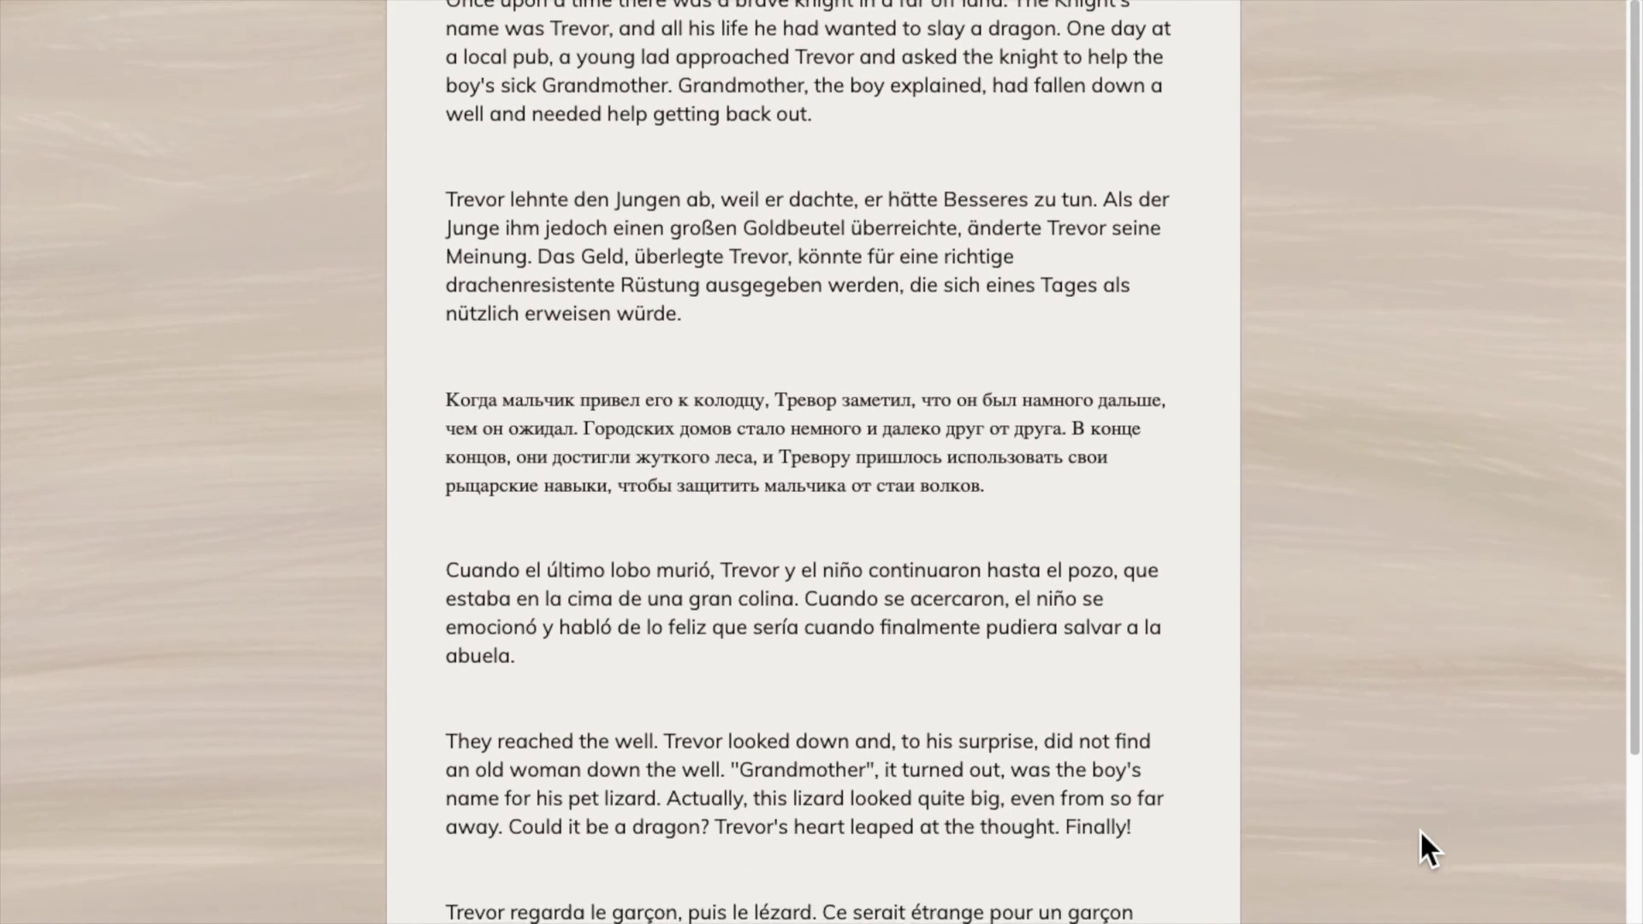